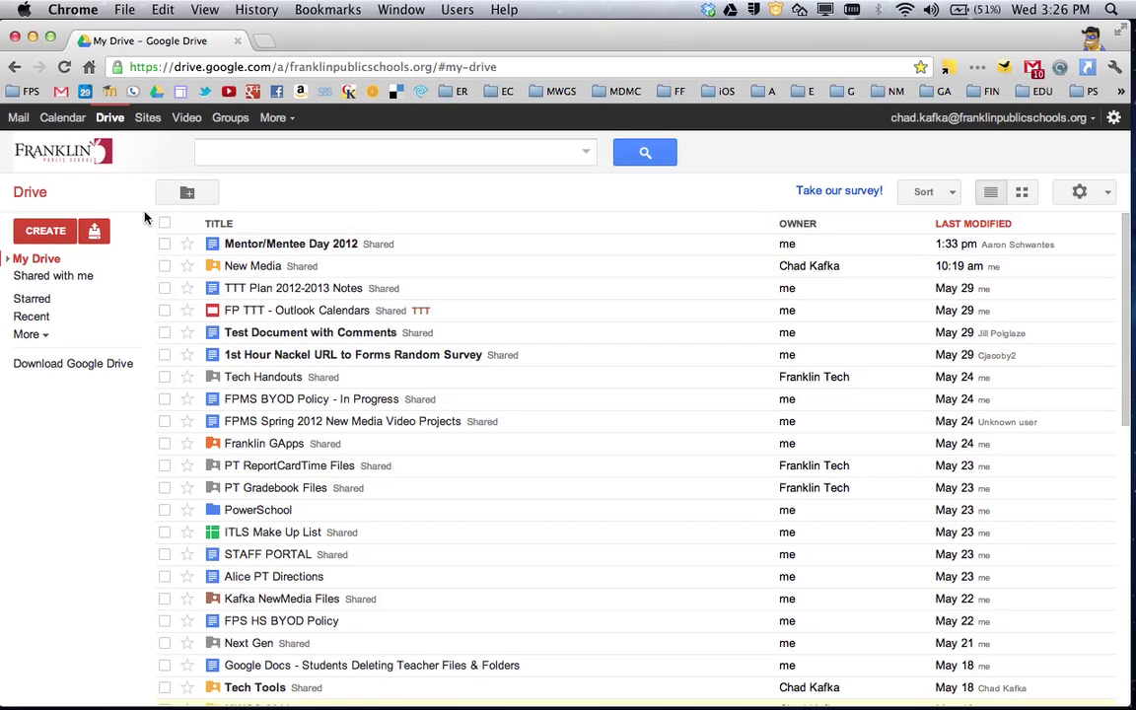
Expand the additional Drive views and show All items instead of only My Drive
click(27, 334)
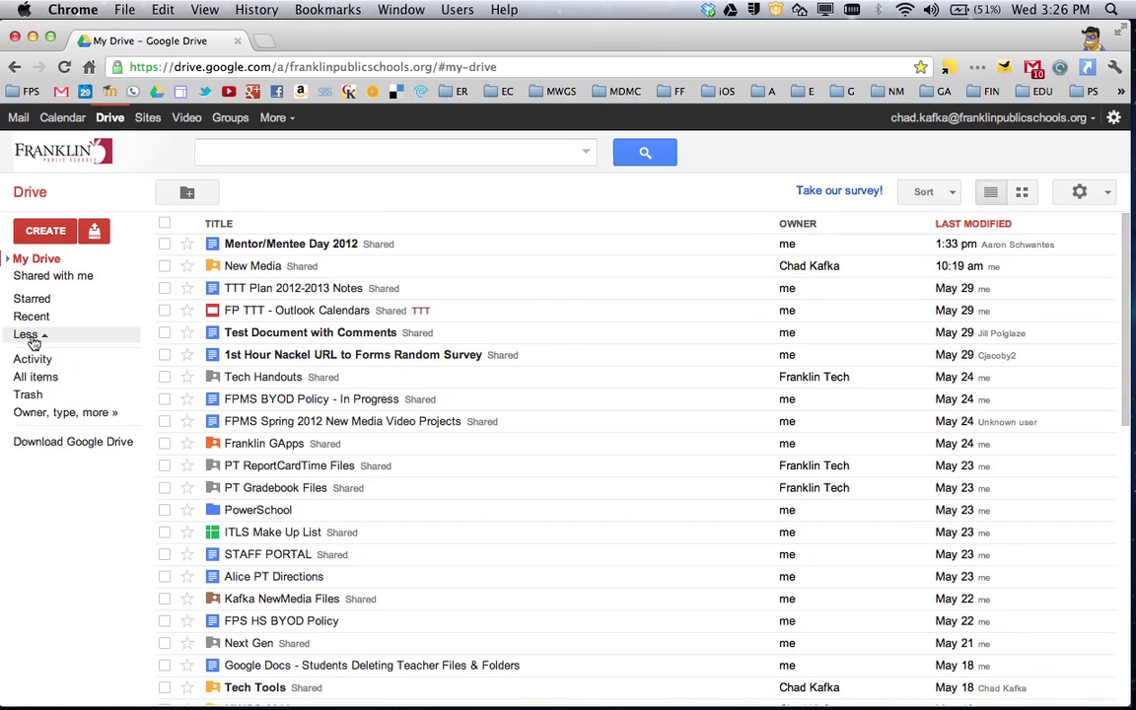
click(42, 379)
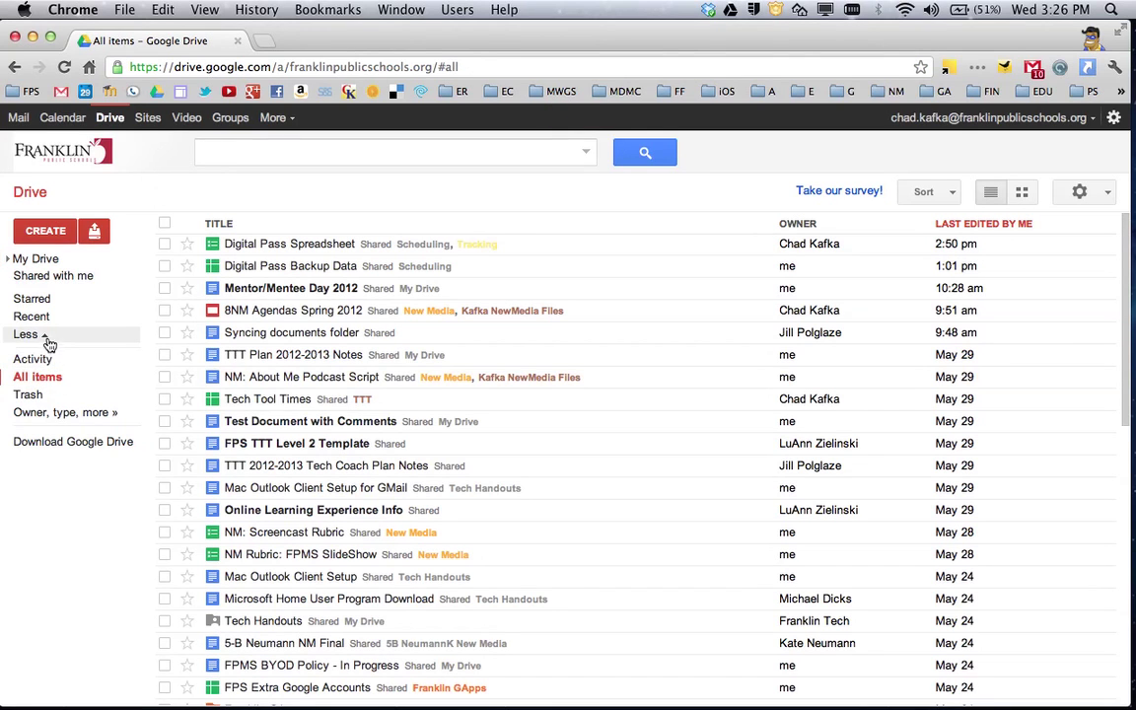
click(44, 334)
click(44, 338)
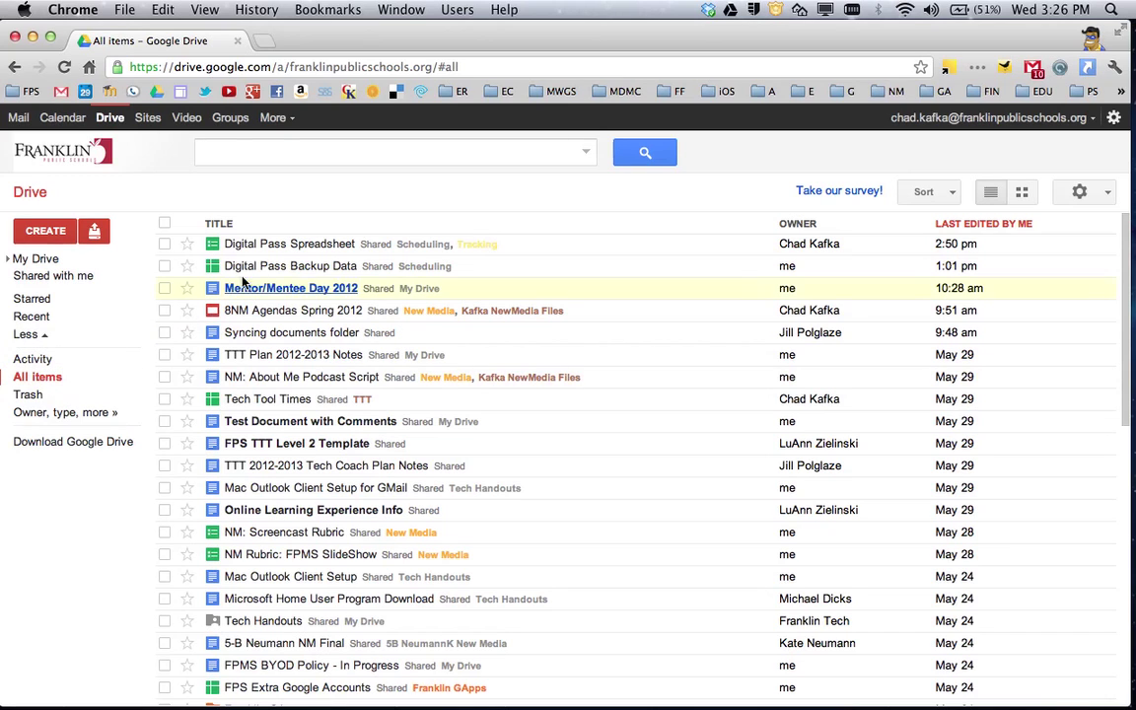
Load the complete All items list down to its last entries and select every item in it
scroll(389, 318, down, 3)
scroll(388, 325, down, 12)
scroll(389, 324, down, 14)
scroll(389, 323, down, 3)
scroll(388, 323, up, 9)
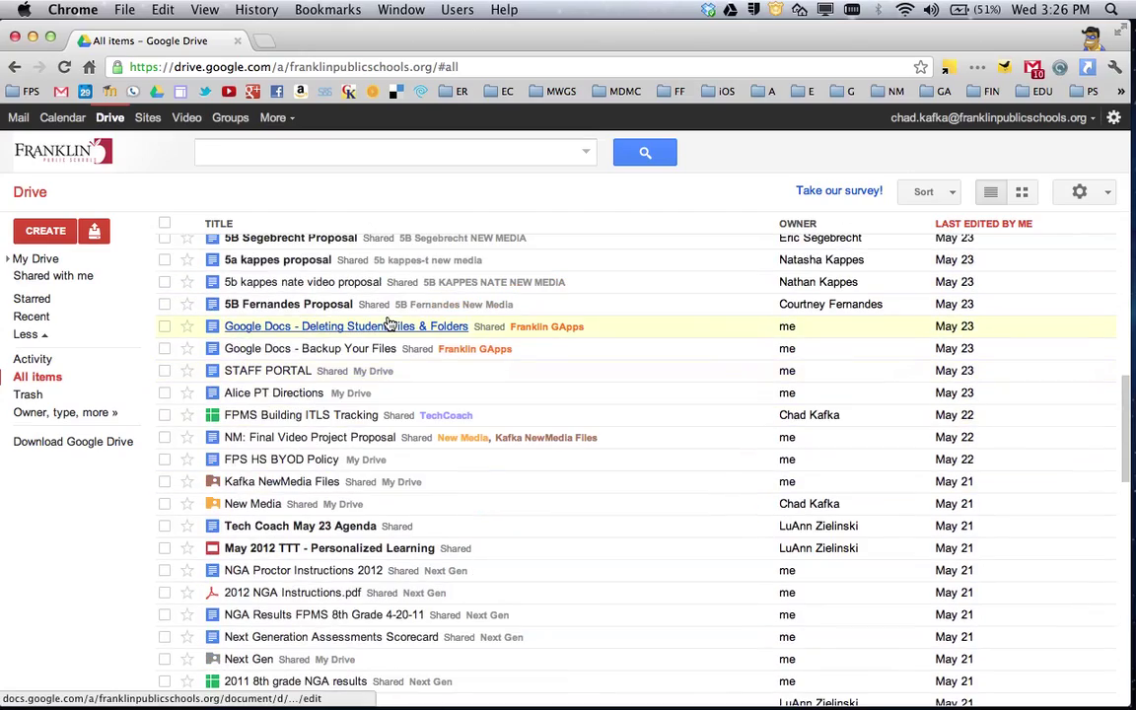
scroll(390, 330, down, 20)
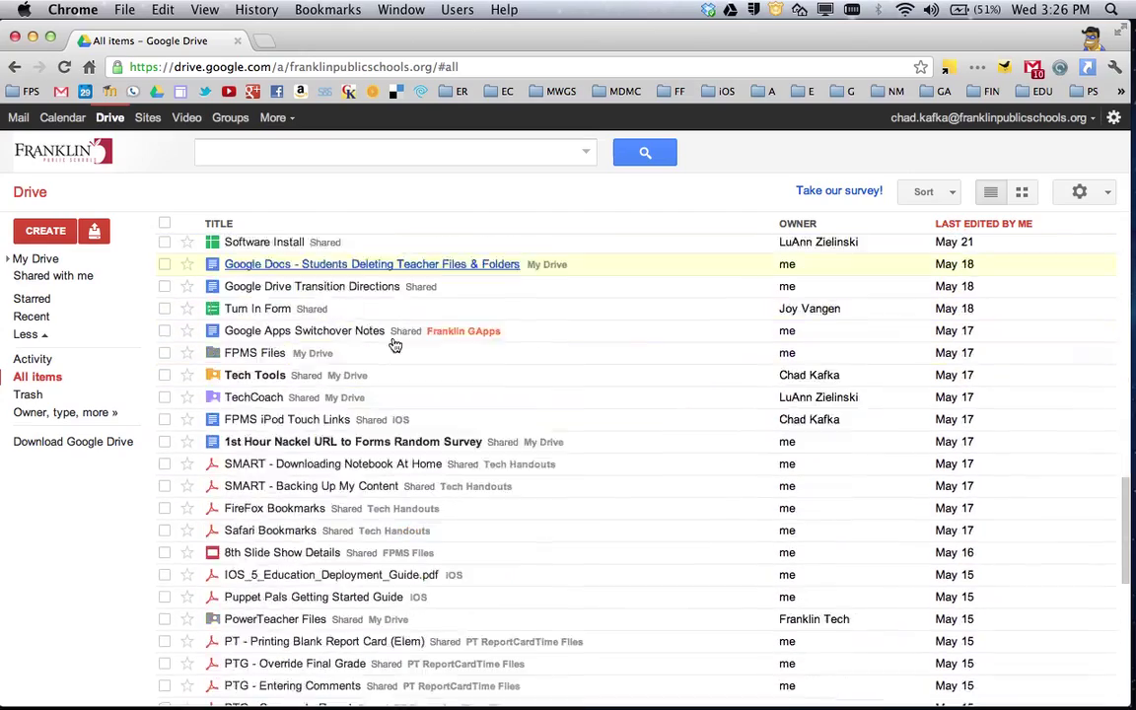
scroll(395, 345, down, 9)
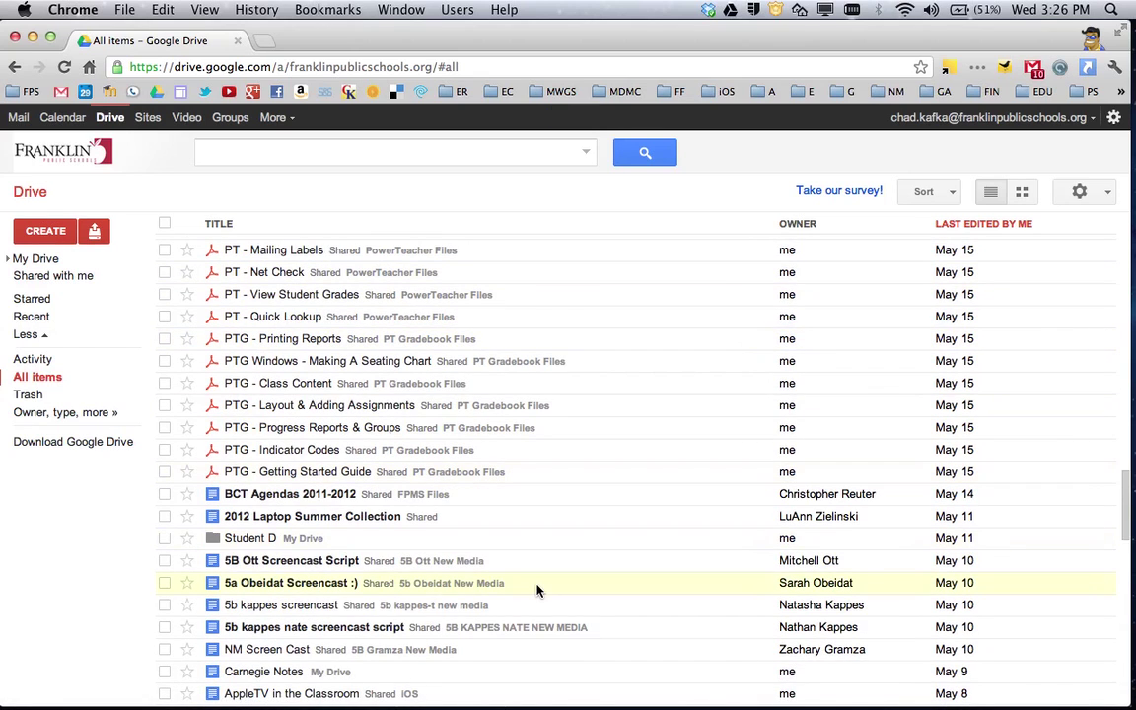
scroll(530, 603, down, 3)
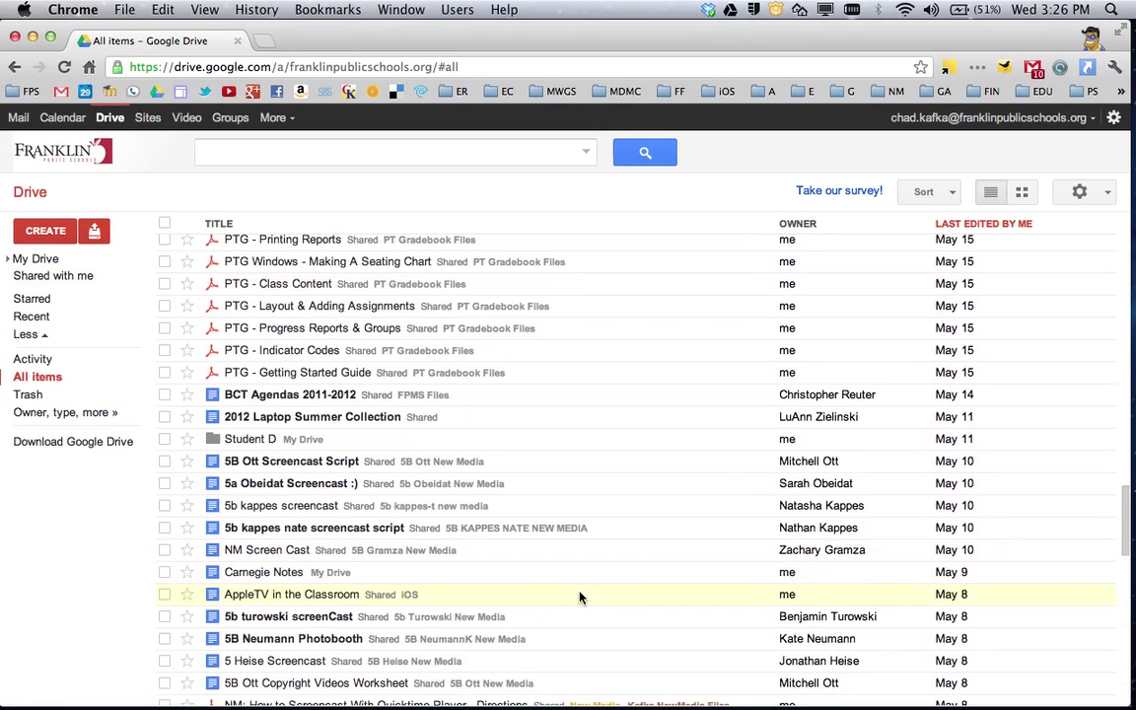
mouse_move(1128, 520)
mouse_down()
mouse_move(1124, 482)
mouse_move(1130, 525)
mouse_up()
scroll(642, 510, down, 20)
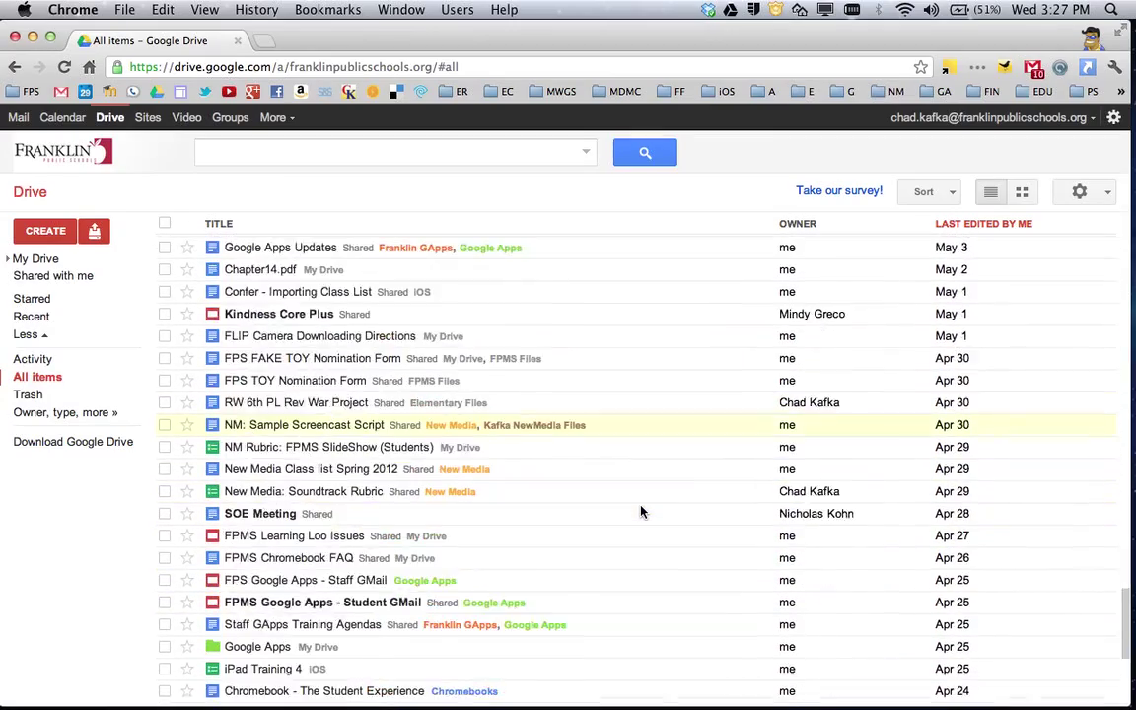
scroll(641, 511, down, 20)
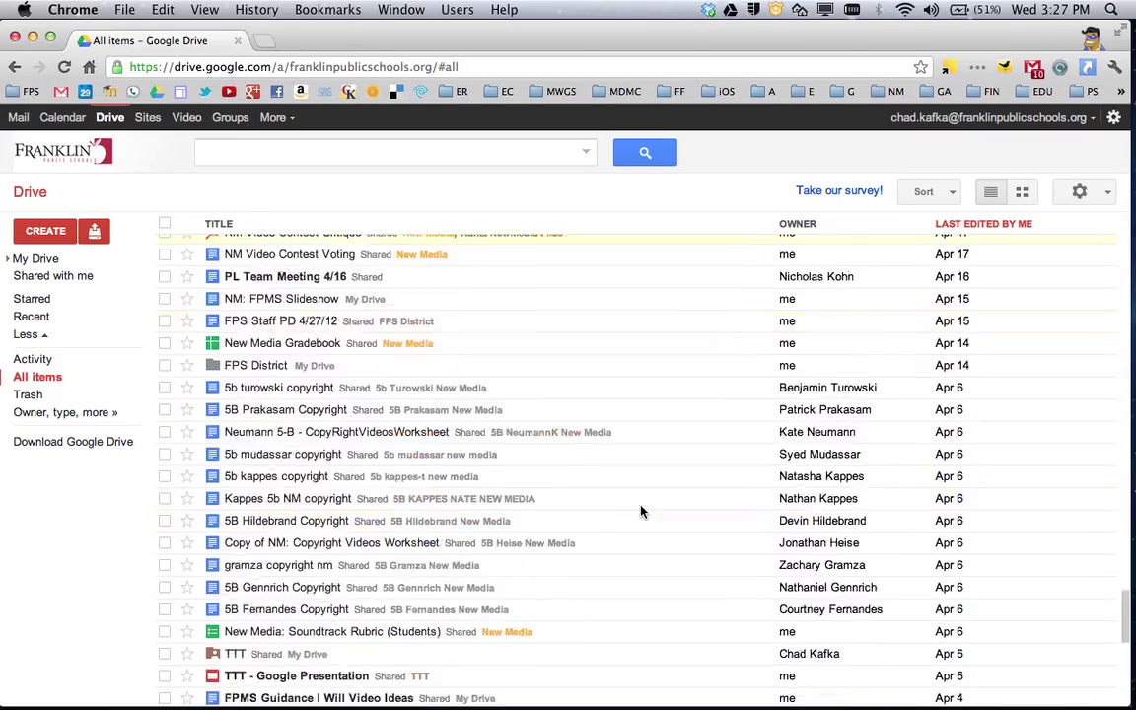
scroll(641, 511, down, 20)
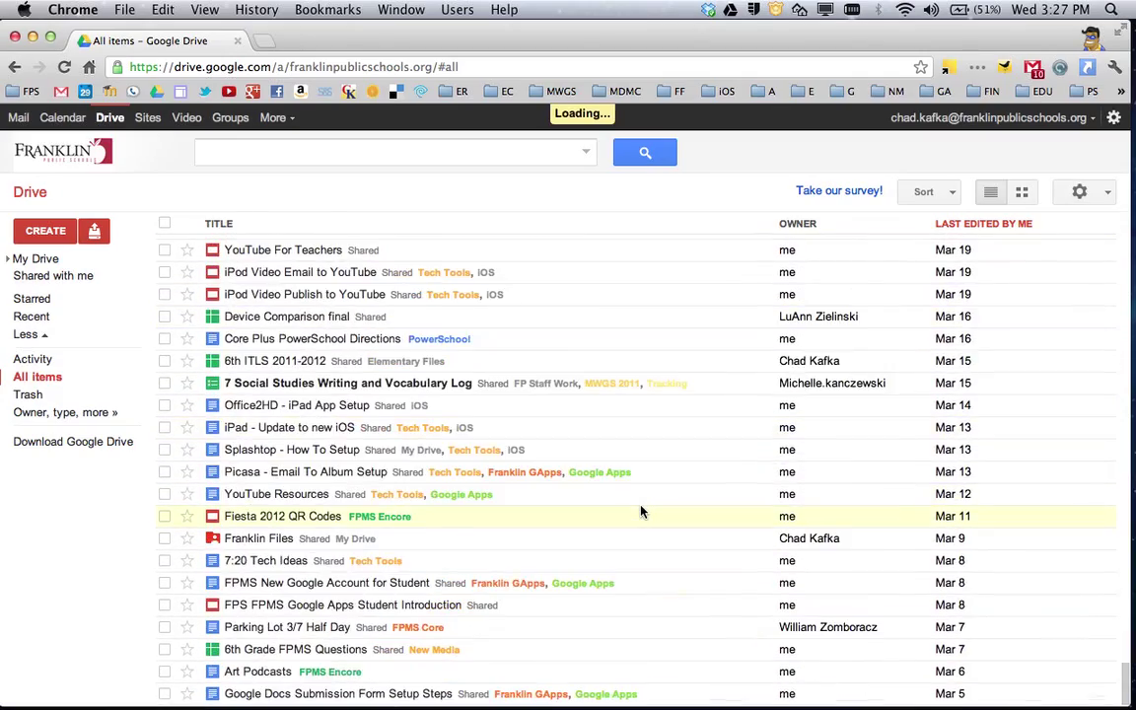
scroll(641, 511, down, 15)
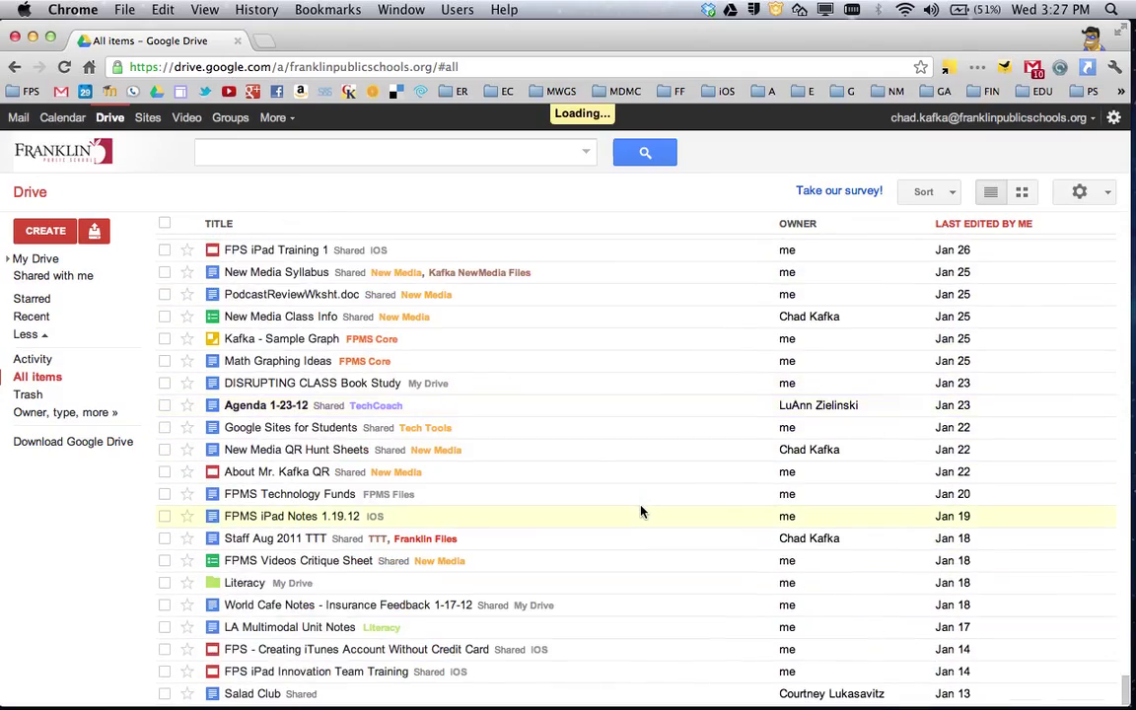
scroll(641, 511, down, 20)
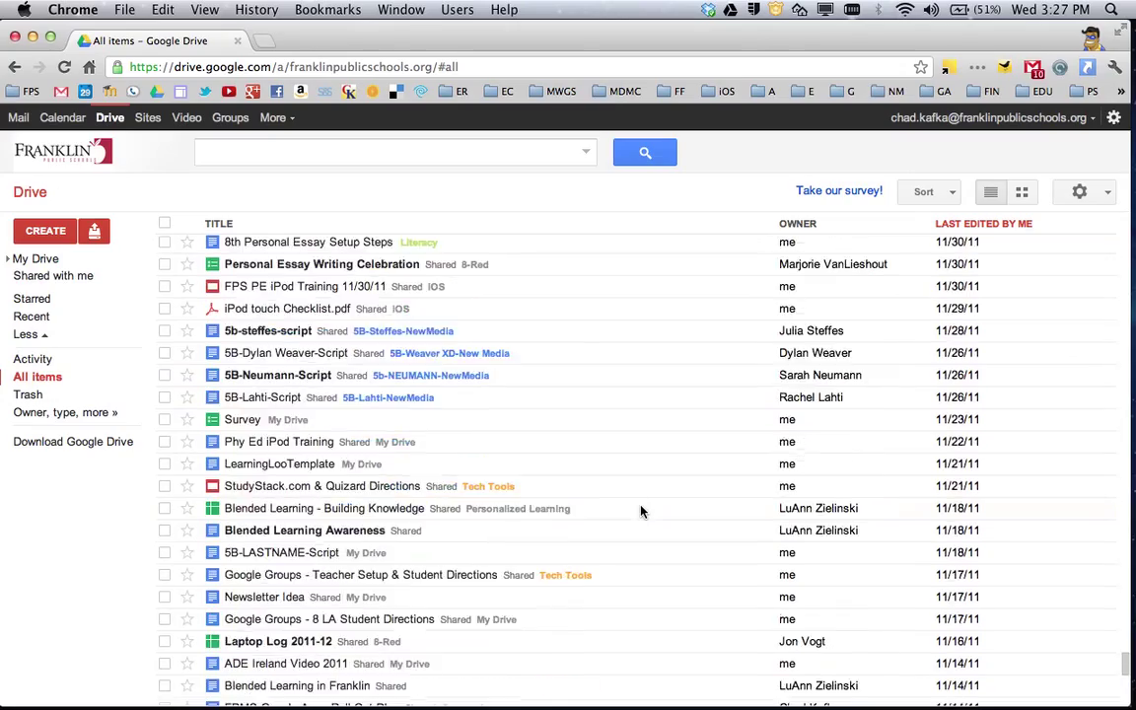
scroll(641, 511, down, 20)
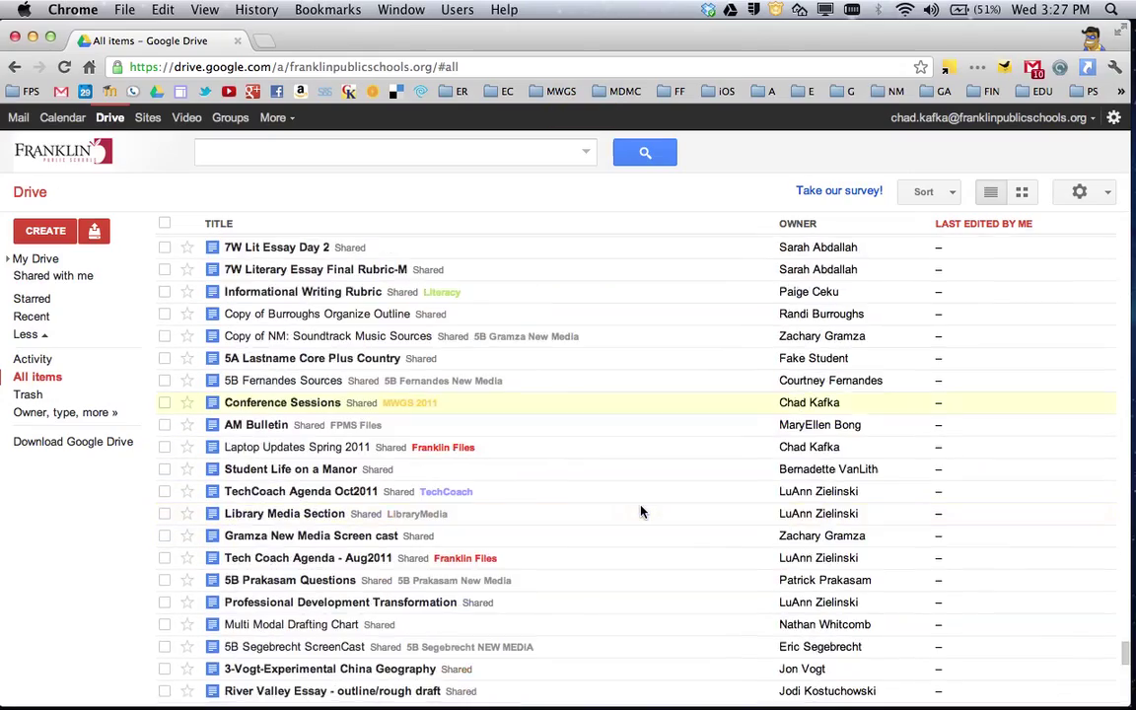
scroll(641, 511, down, 20)
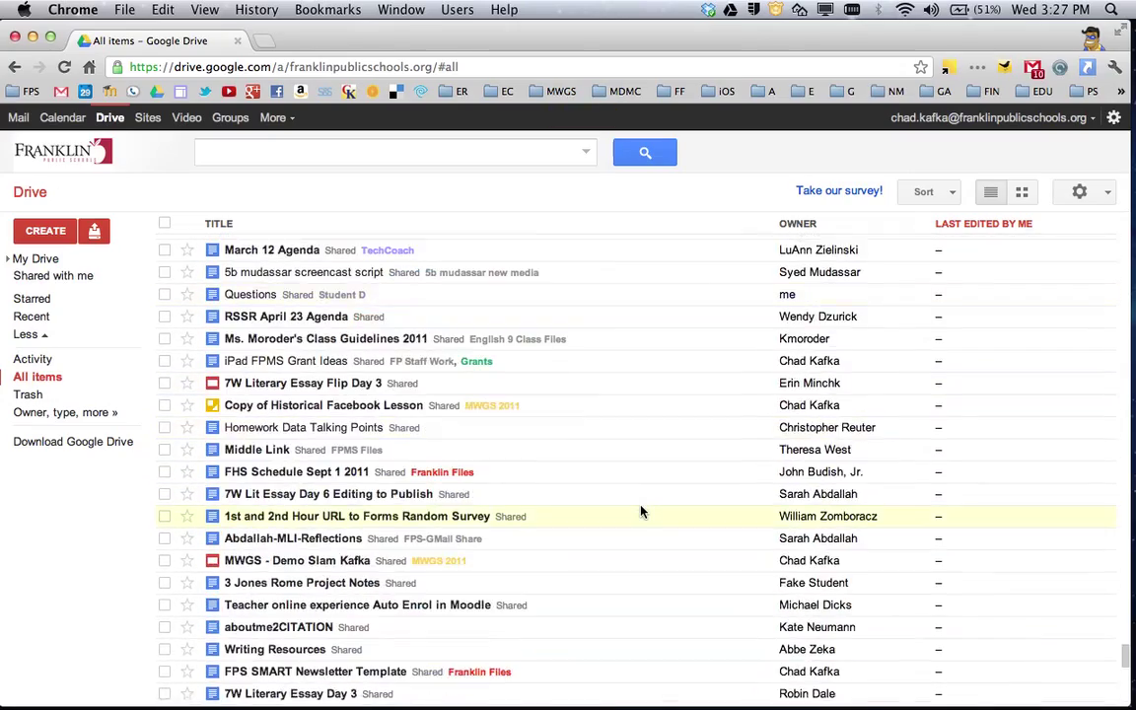
scroll(641, 511, down, 20)
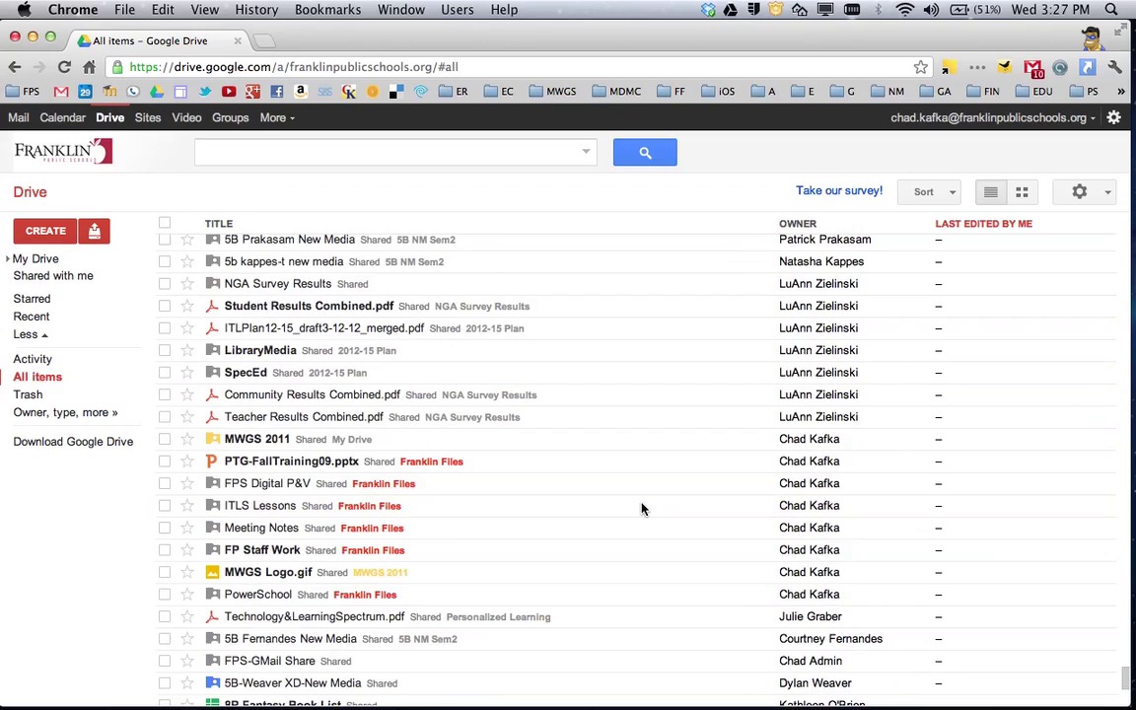
scroll(641, 509, down, 8)
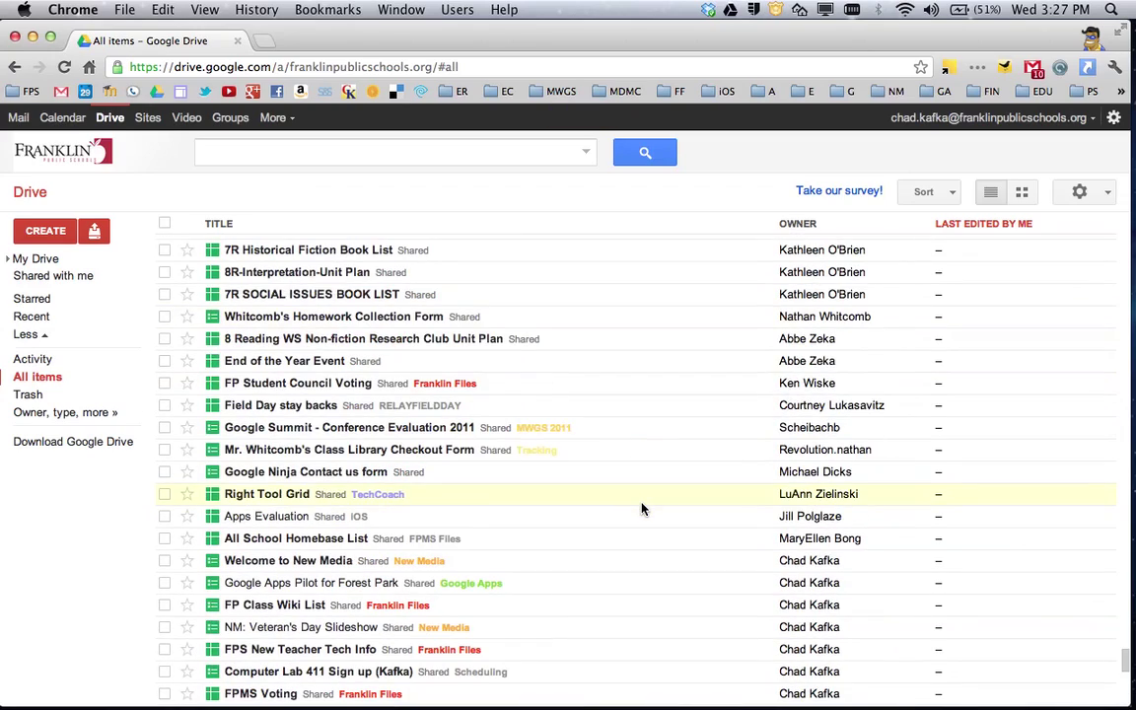
scroll(641, 509, down, 10)
scroll(641, 509, down, 15)
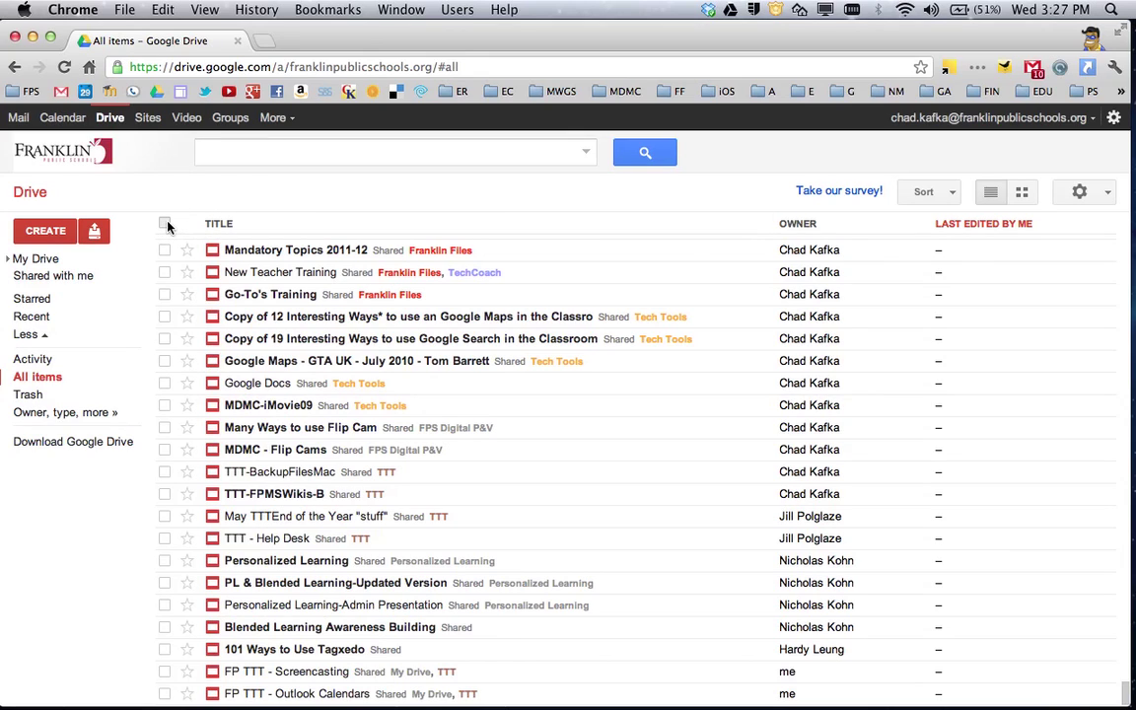
click(165, 224)
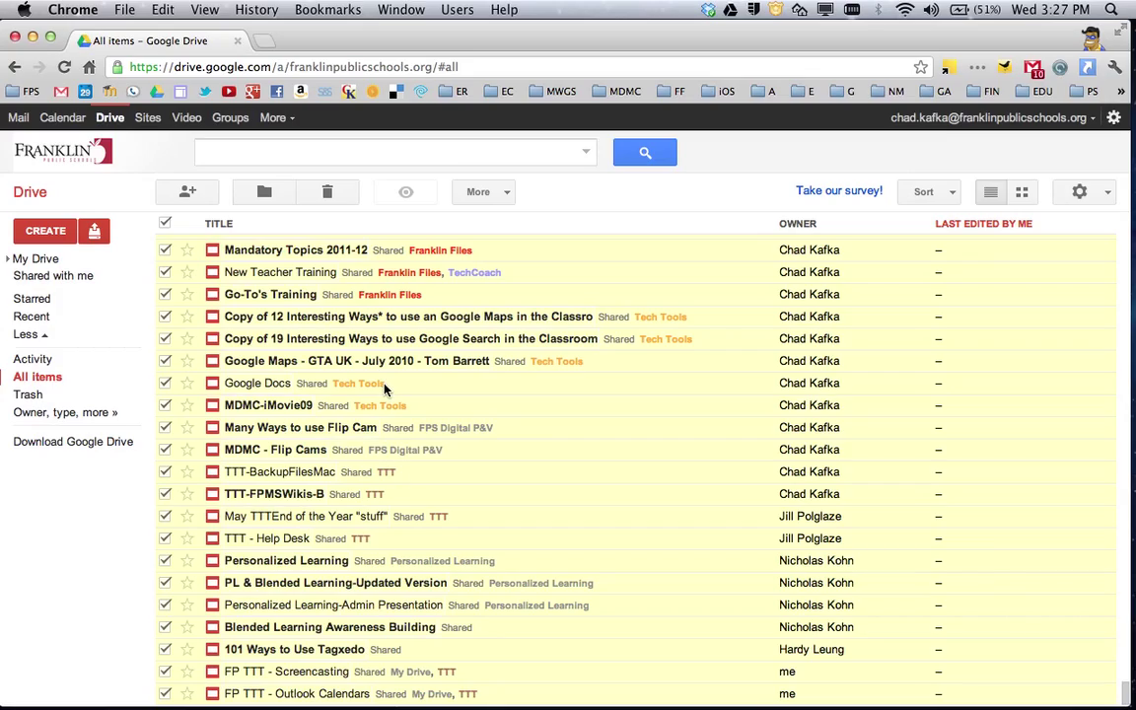
scroll(356, 343, up, 15)
scroll(355, 347, up, 15)
Open the conversion and download options for the selected items and set the Drawing format to JPEG Image
click(504, 197)
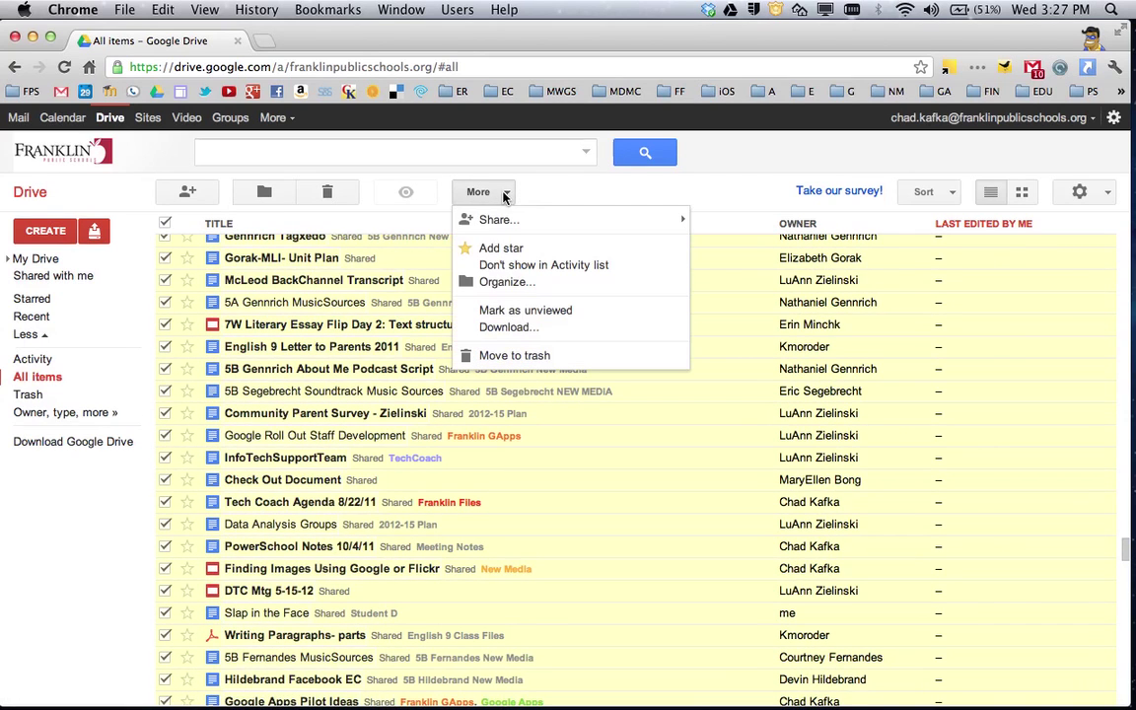
click(497, 331)
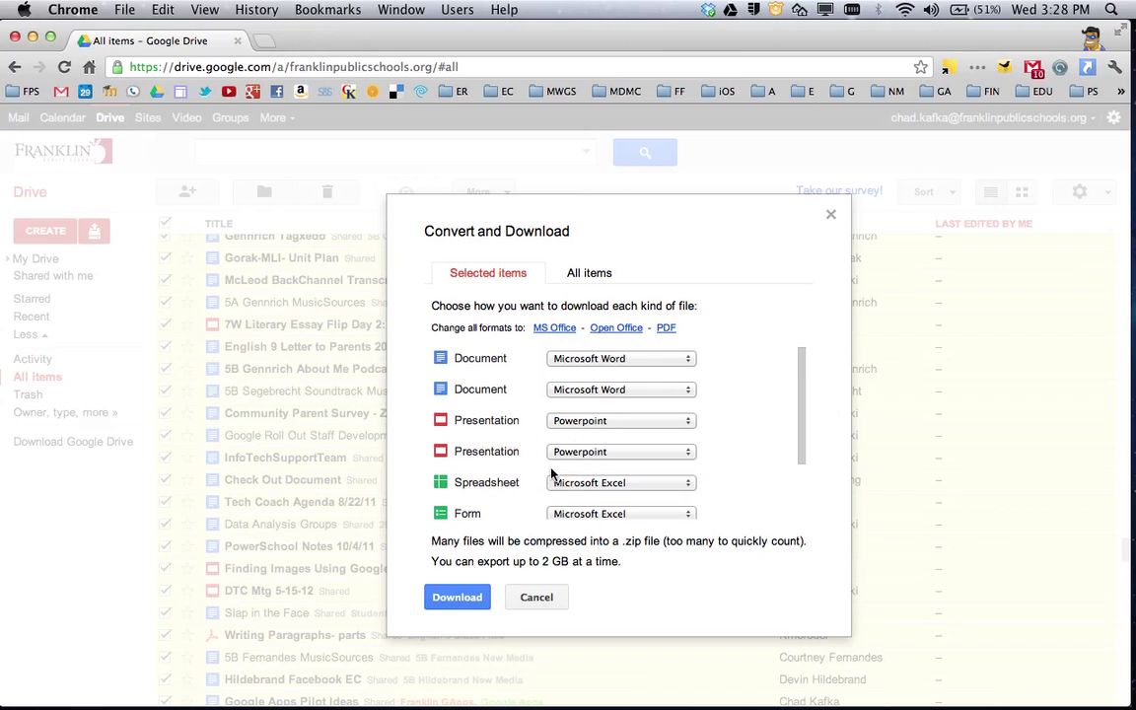
scroll(522, 464, down, 2)
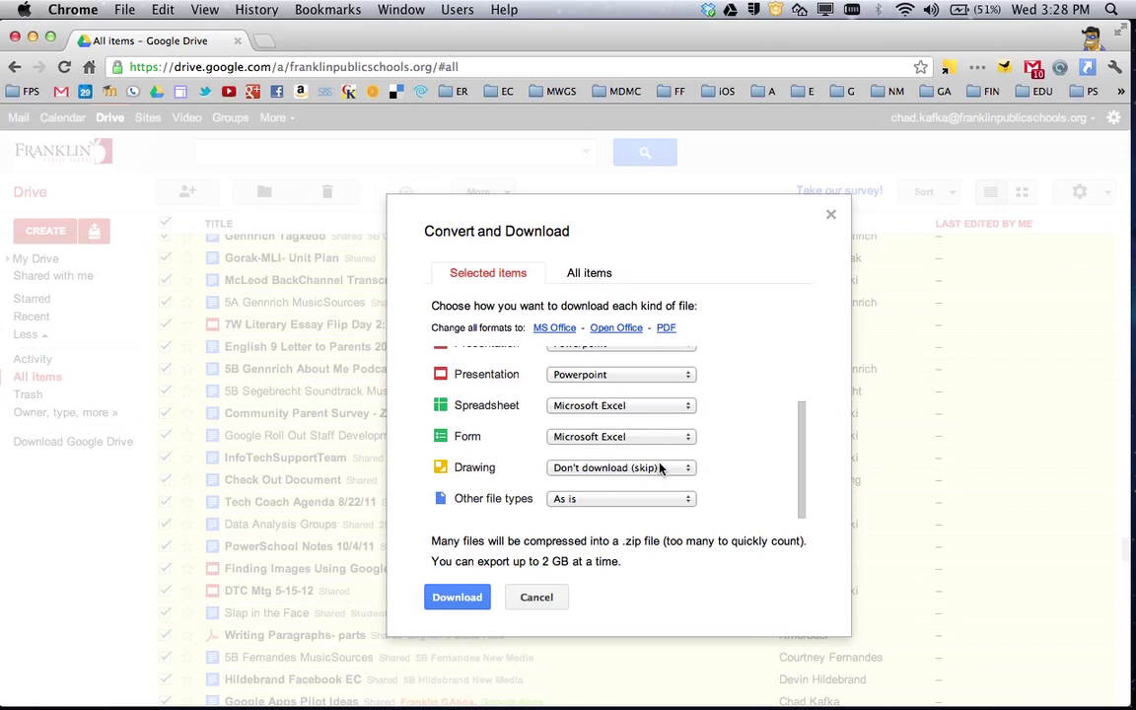
click(659, 467)
click(648, 425)
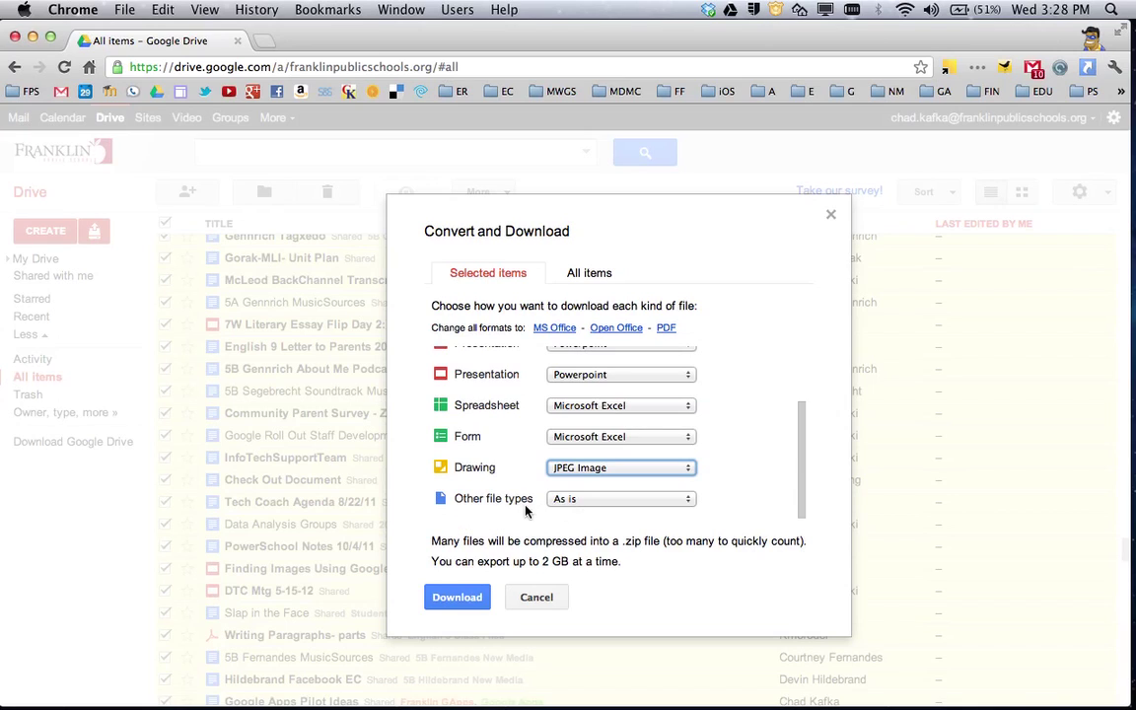
click(656, 507)
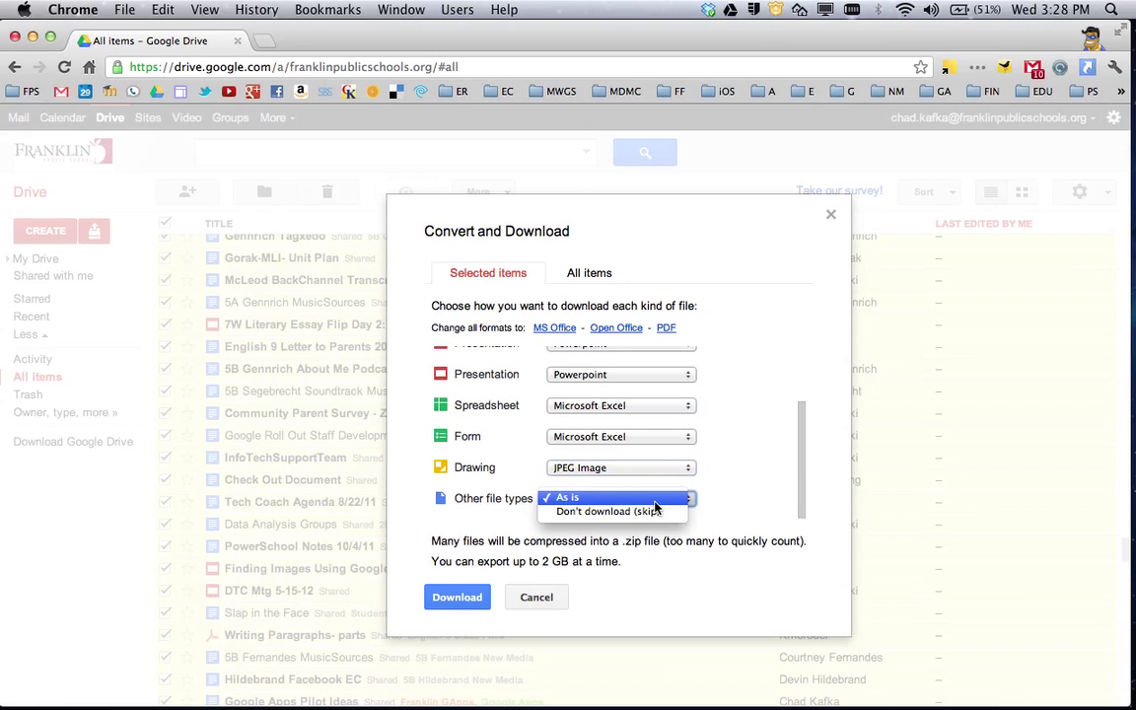
click(705, 529)
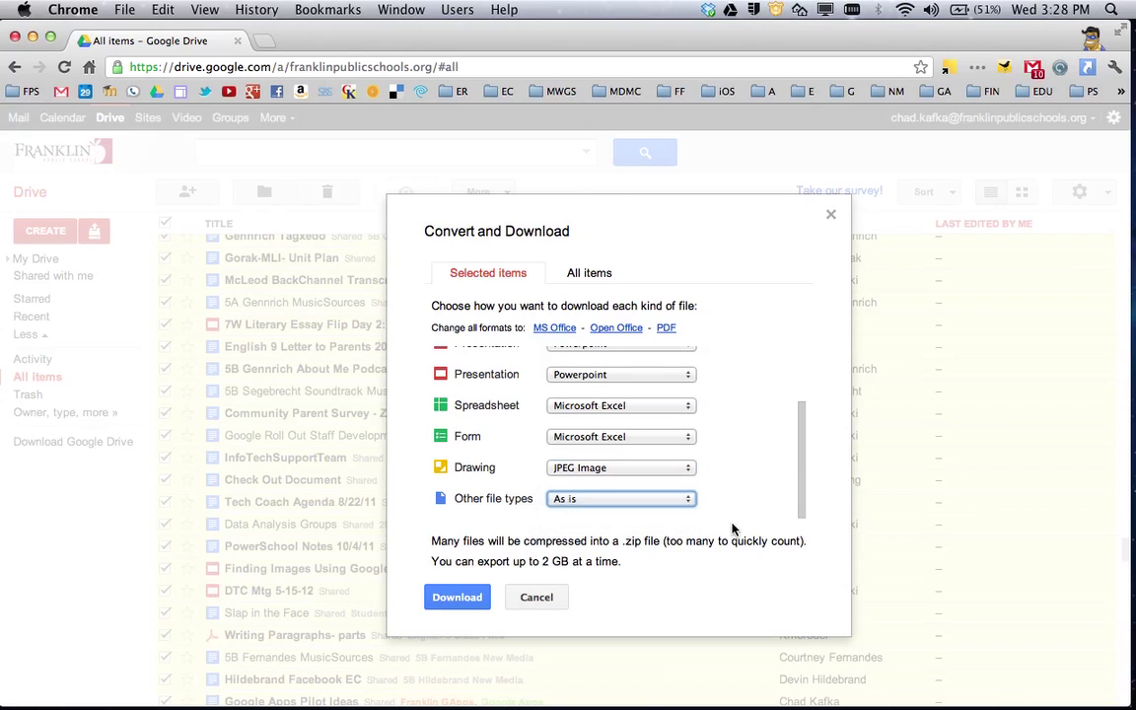
Start the converted download of the selected items, and cancel the file zipping, discarding the zip file
click(472, 595)
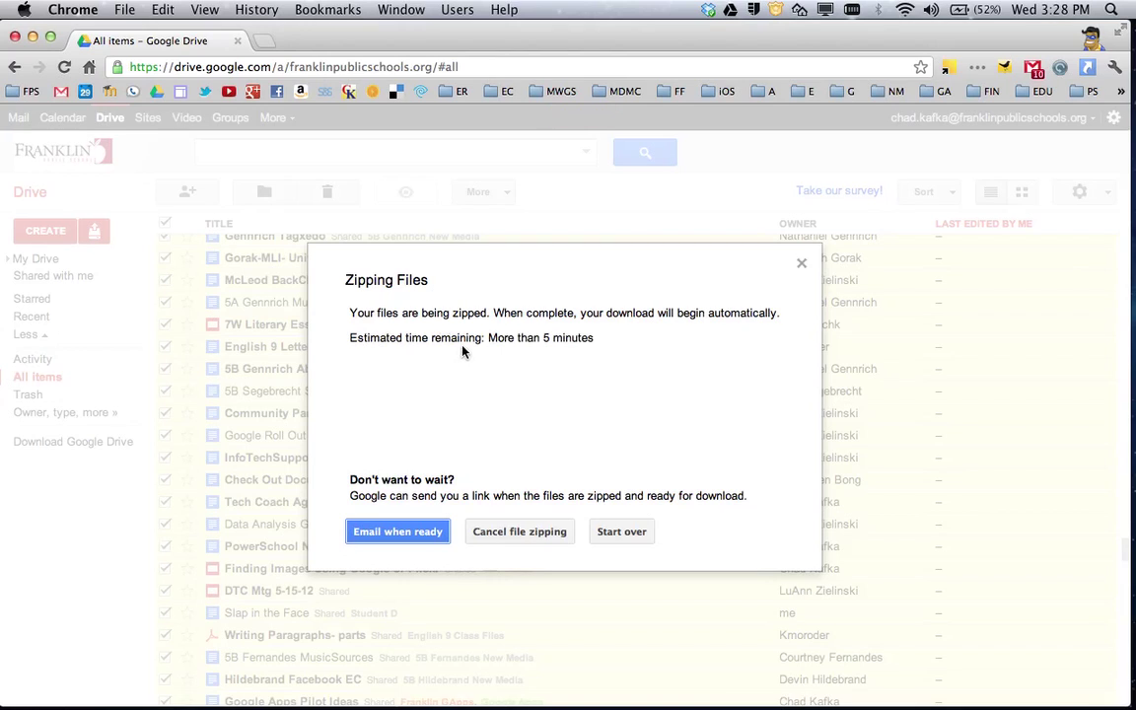
click(507, 532)
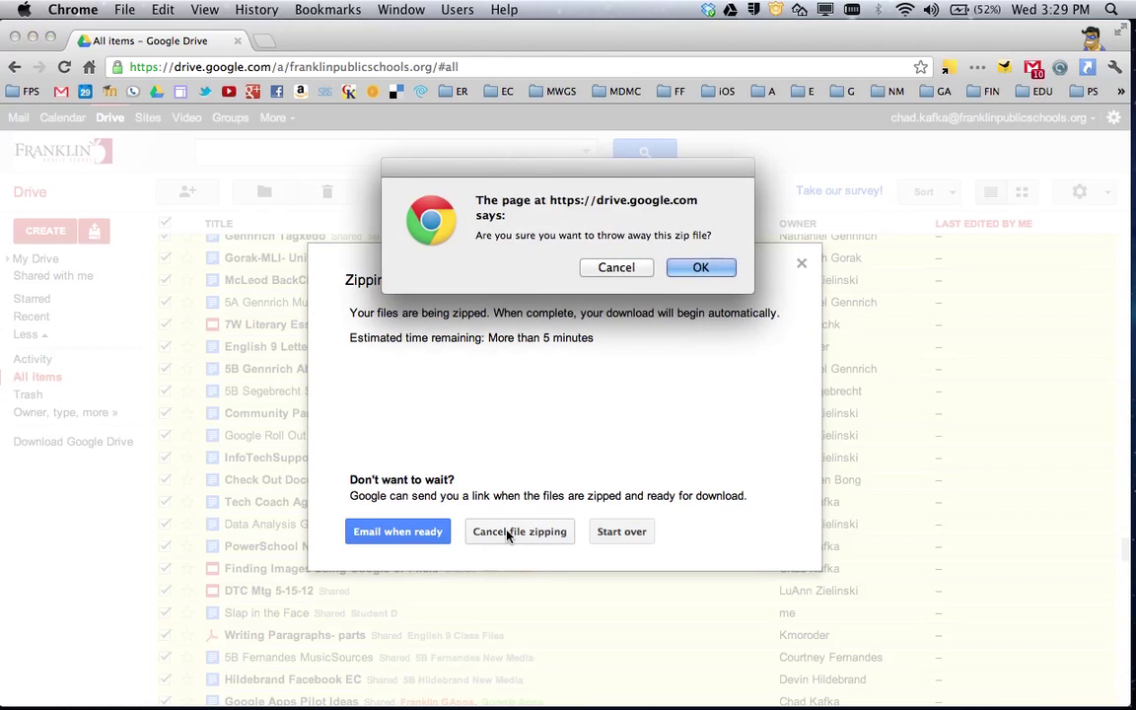
click(700, 267)
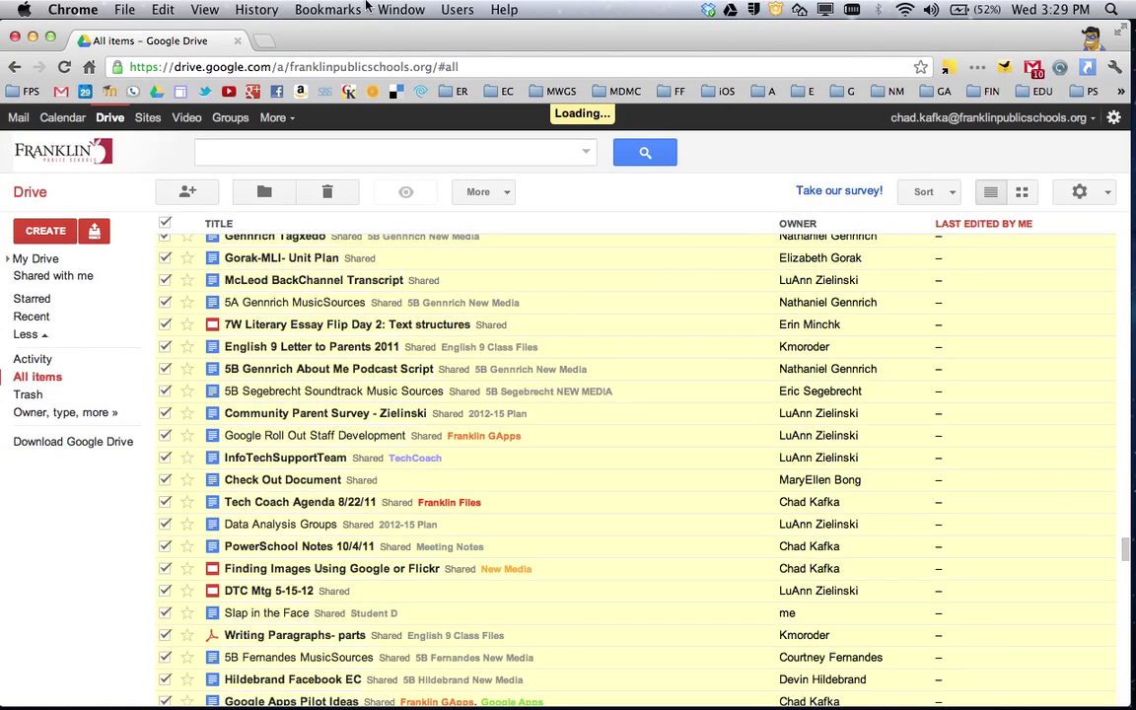
Close the browser window, move documents-export-2012-05-23.zip to the middle of the desktop and expand it
click(15, 37)
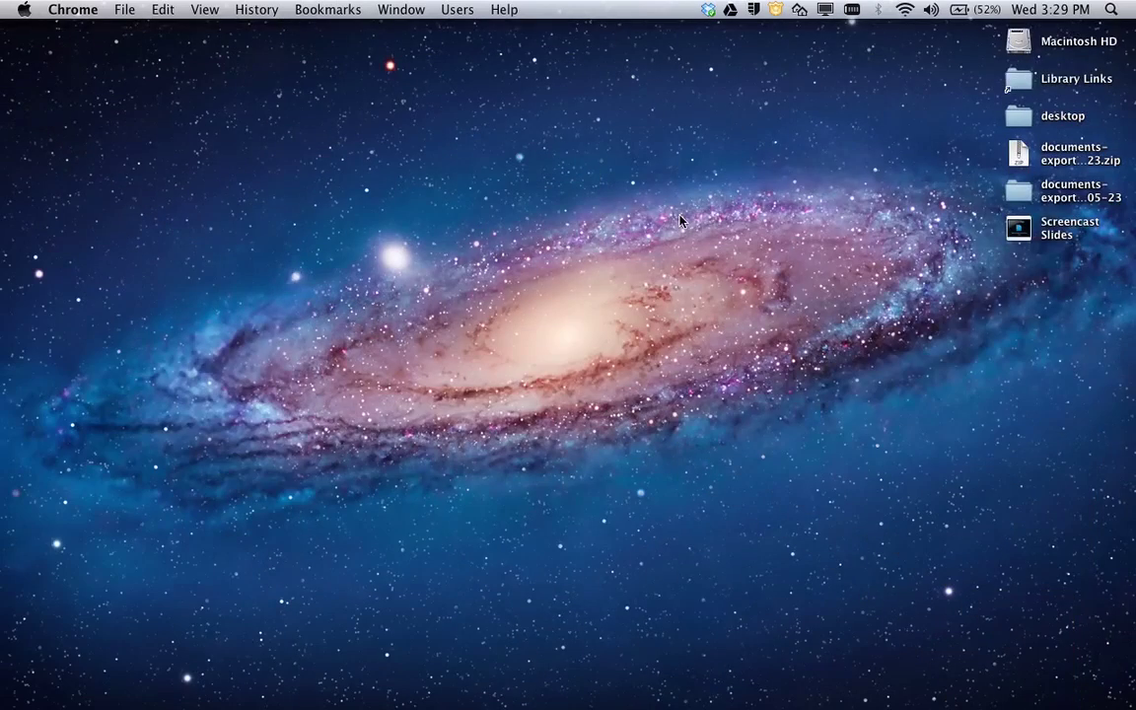
drag(1014, 153, 489, 261)
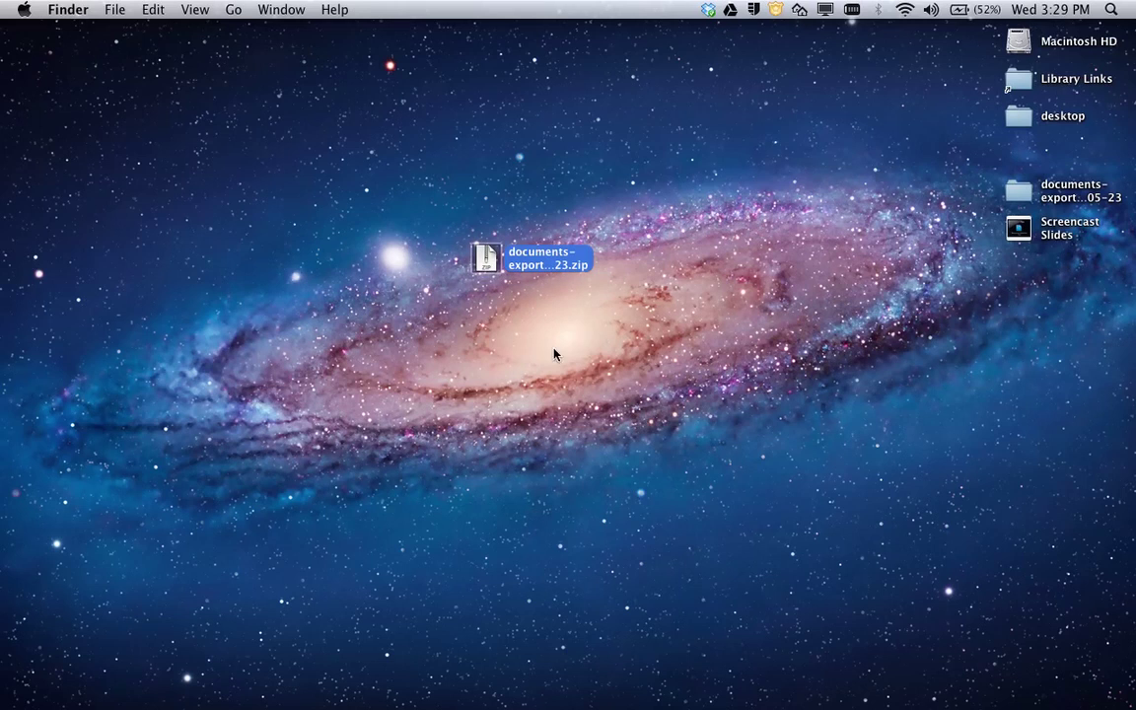
key(super+o)
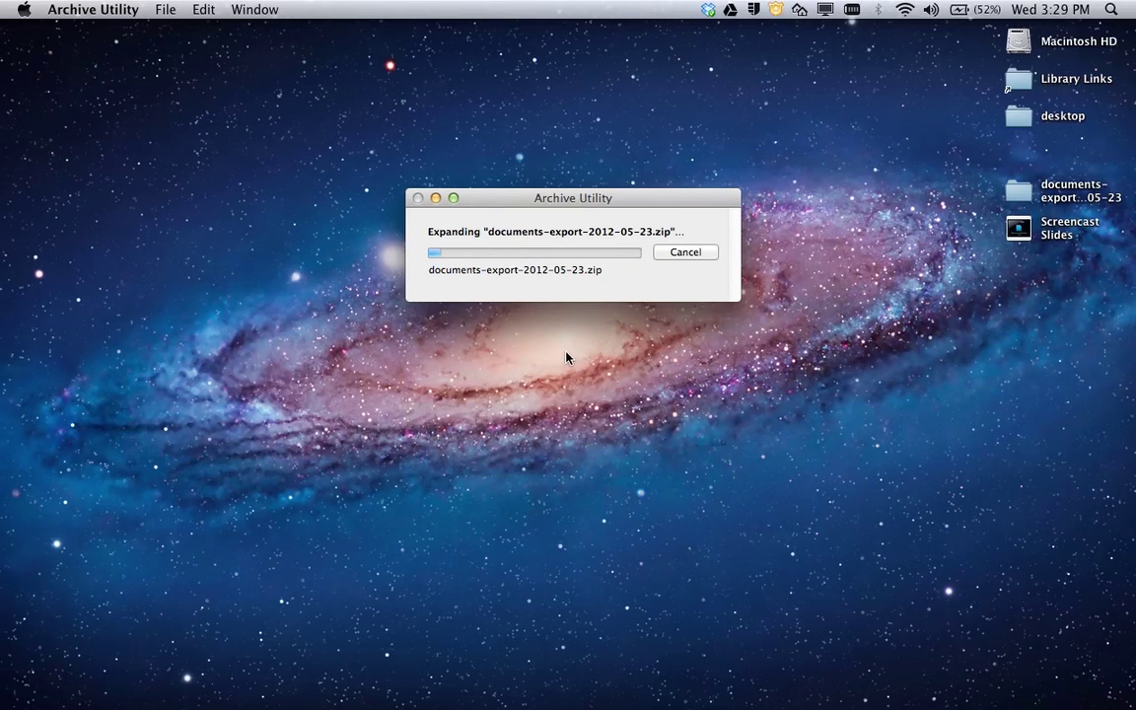
Move the documents-export-2012-05-23 folder near the archive and look through its exported files and subfolders, closing its window when done
drag(1019, 190, 632, 348)
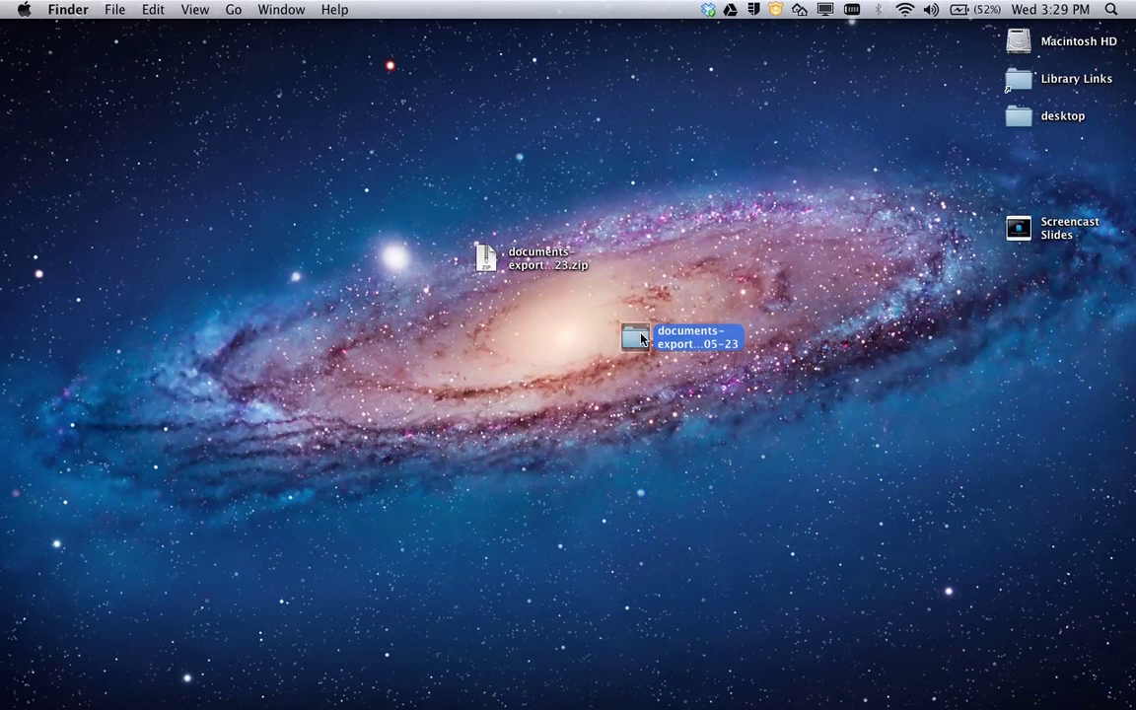
double_click(633, 338)
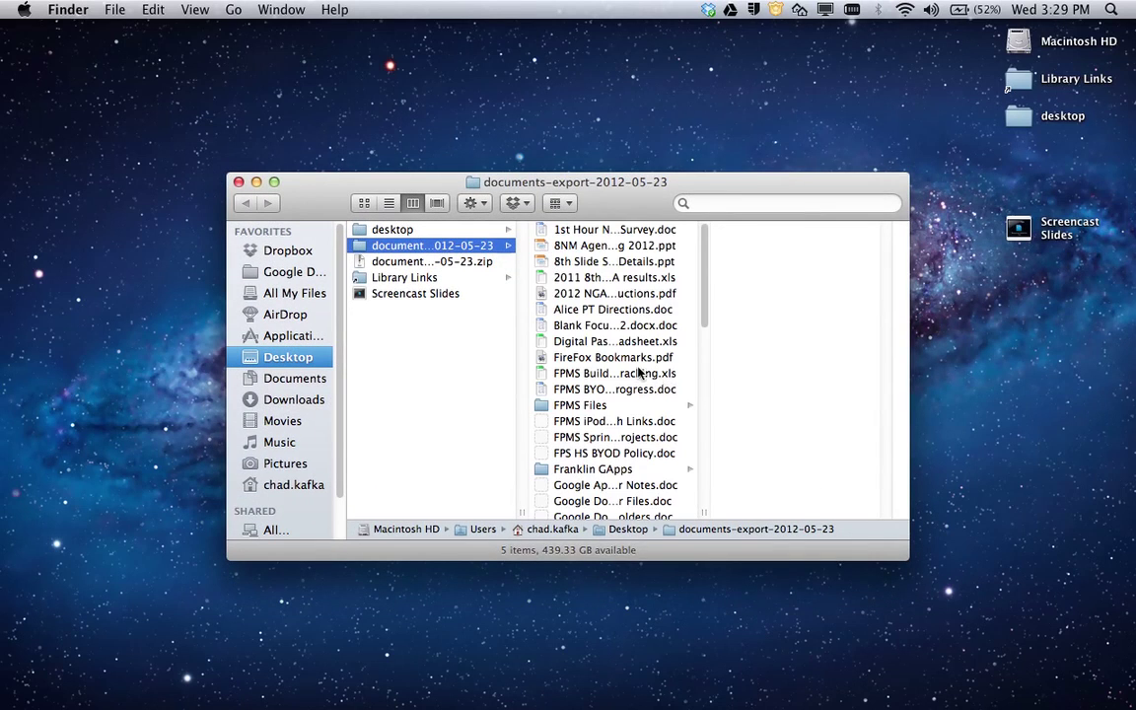
scroll(622, 370, down, 3)
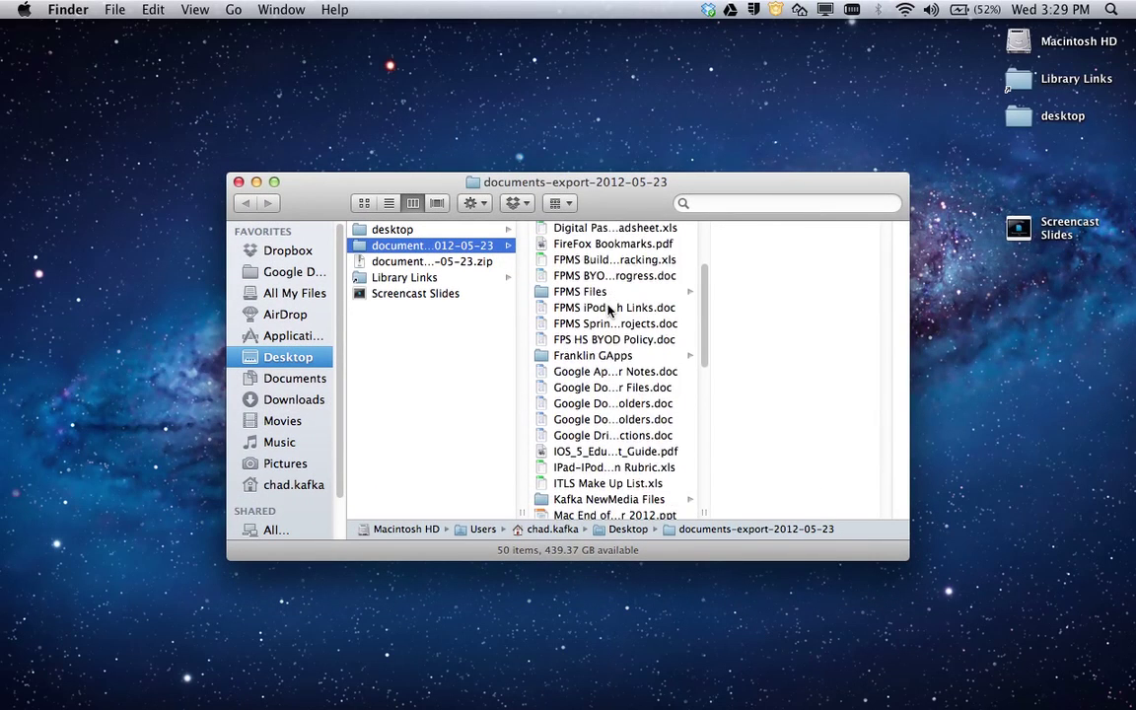
scroll(609, 310, down, 5)
scroll(639, 269, up, 1)
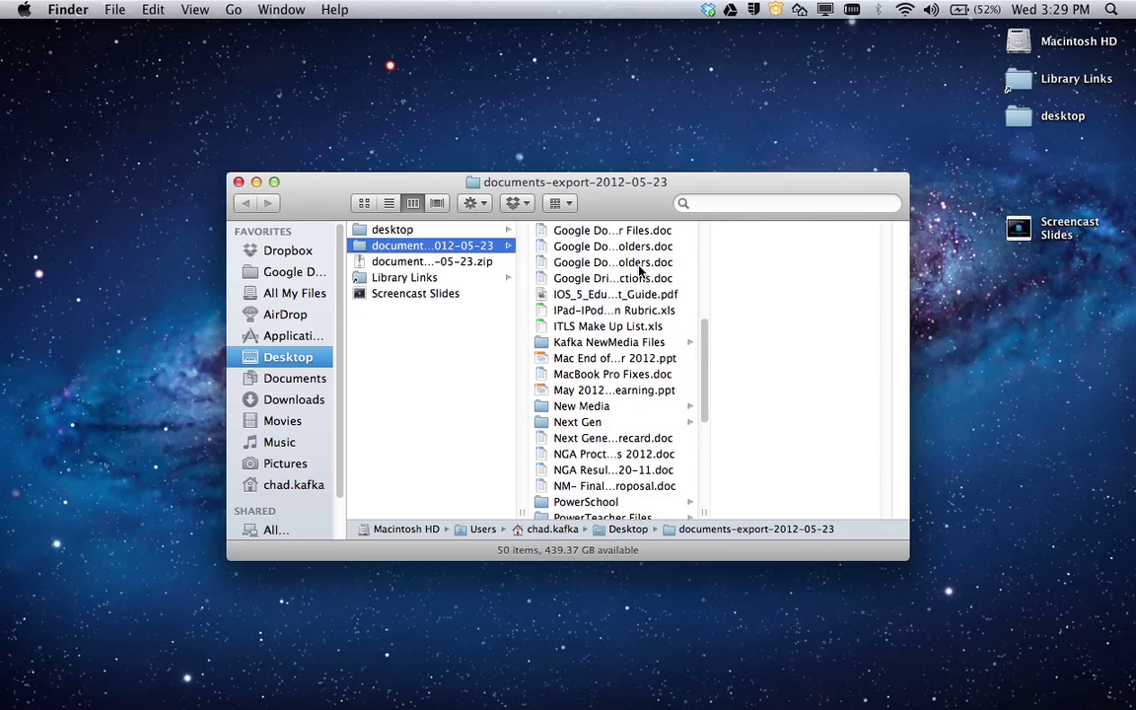
scroll(645, 291, up, 1)
scroll(647, 384, down, 2)
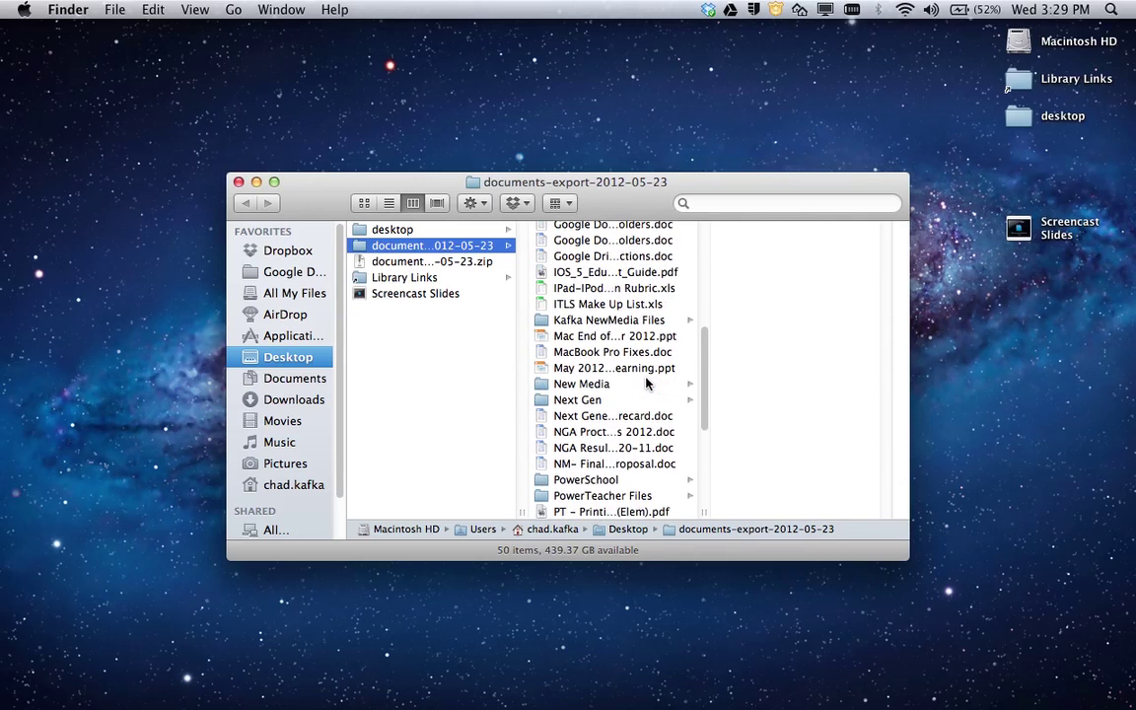
scroll(647, 383, down, 3)
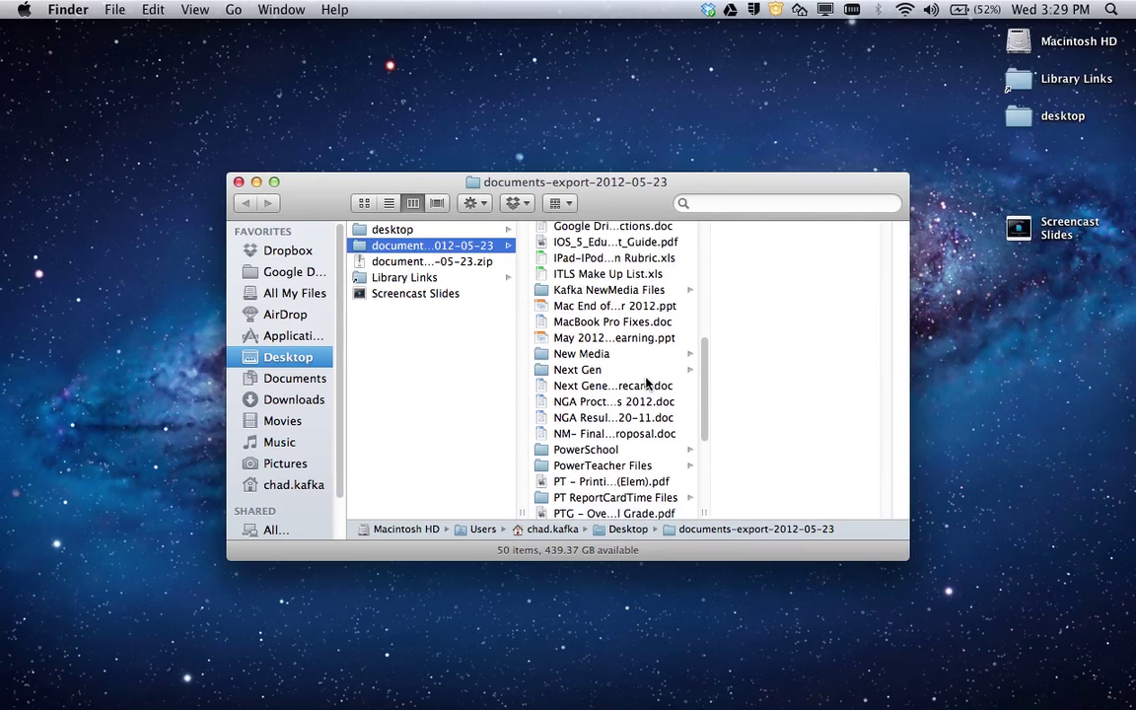
click(237, 182)
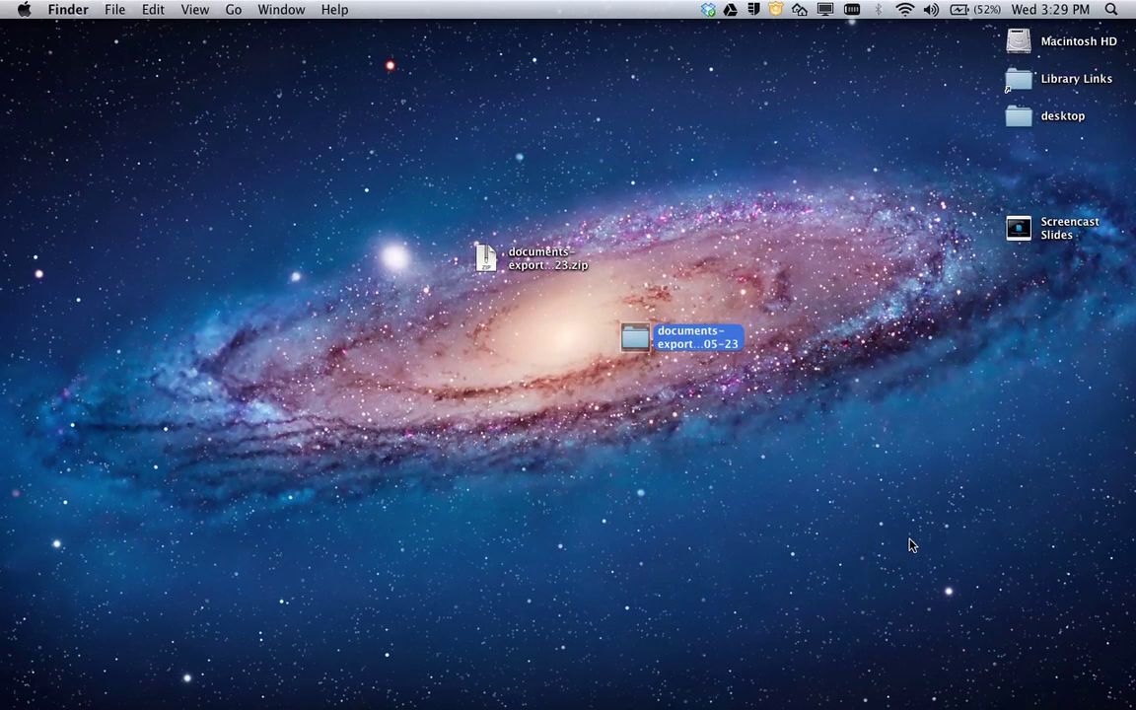